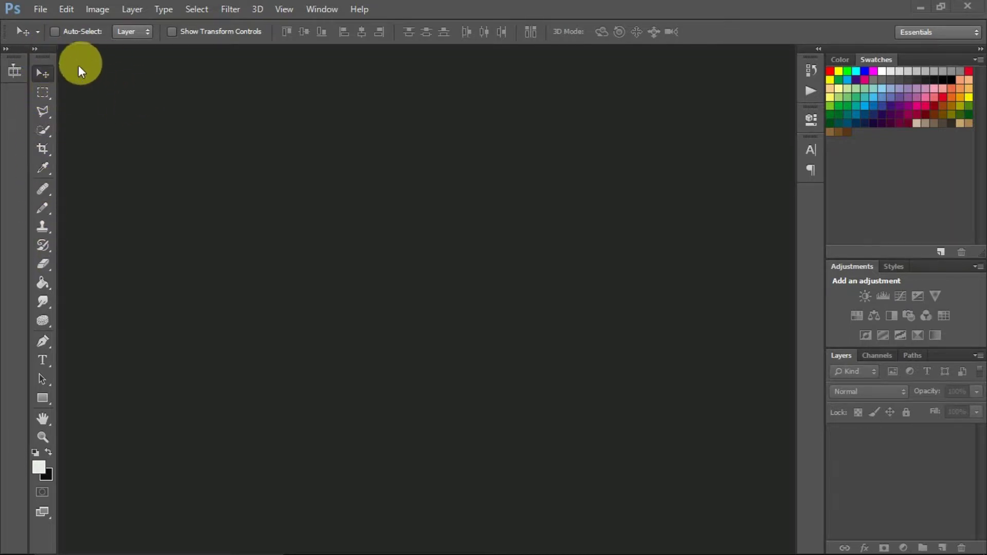
{"action": "left_click", "coordinate": [35, 49]}
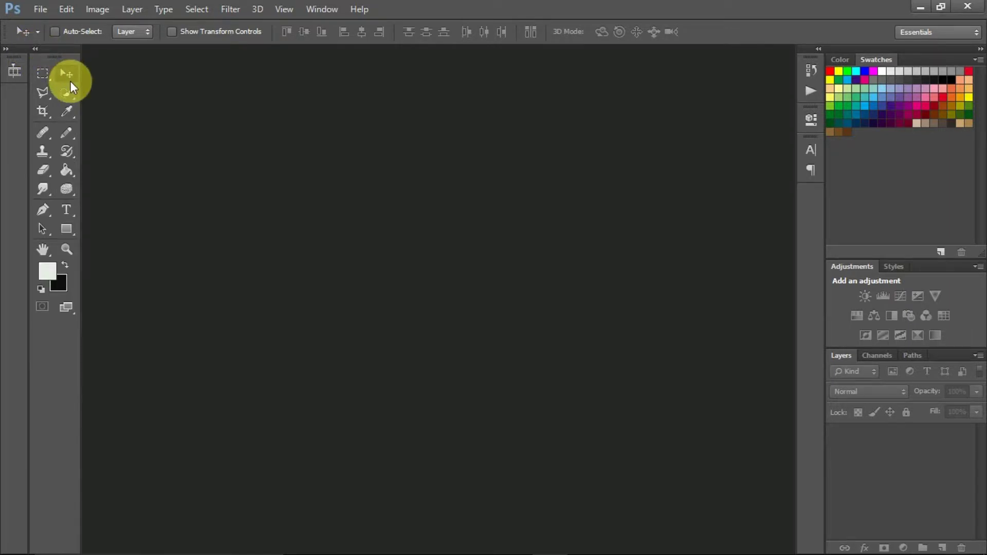
{"action": "left_click", "coordinate": [35, 49]}
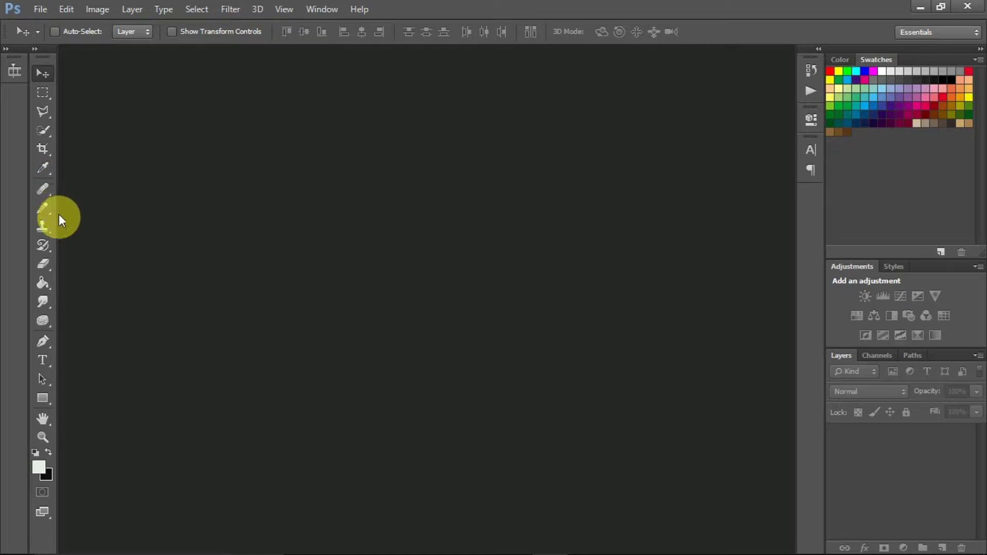
{"action": "left_click", "coordinate": [40, 208]}
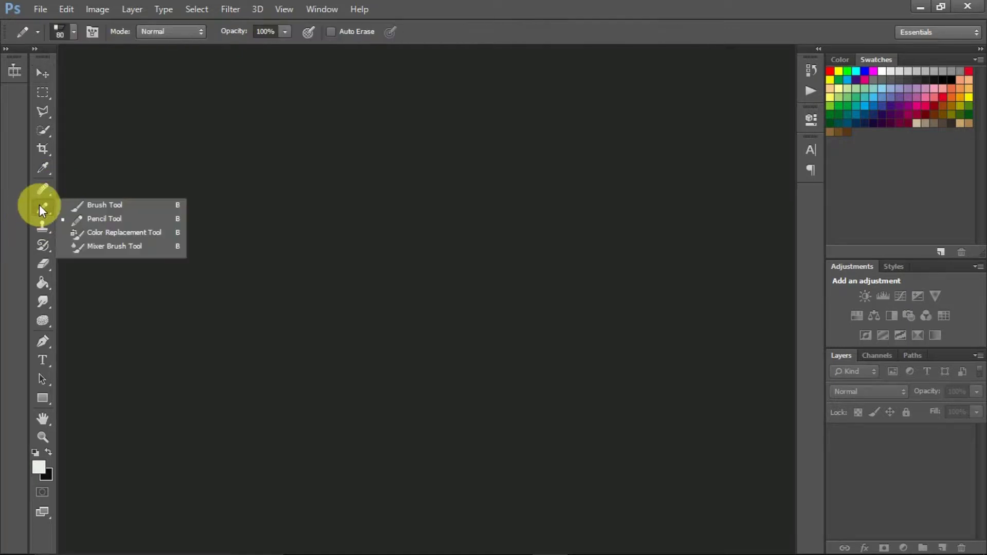
{"action": "left_click", "coordinate": [82, 142]}
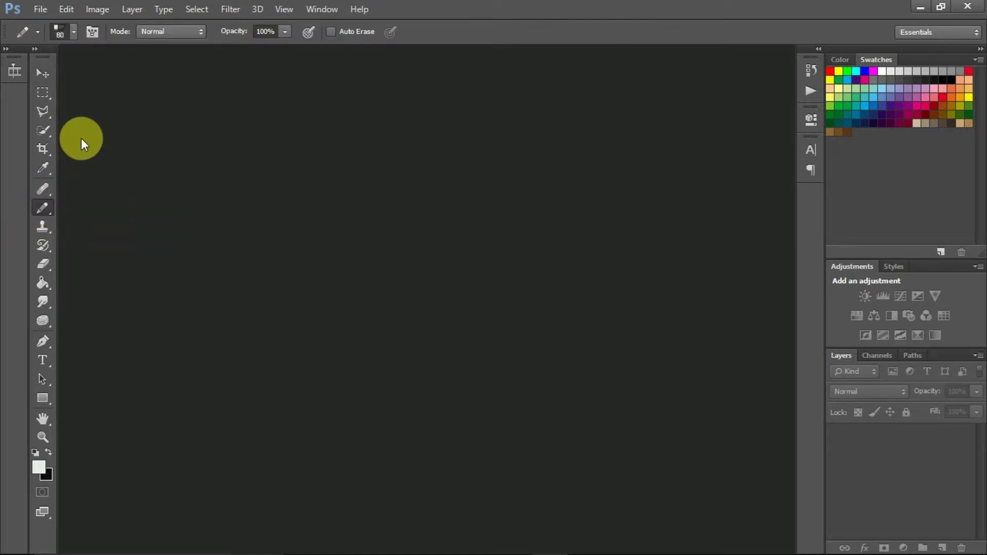
{"action": "key", "text": "v"}
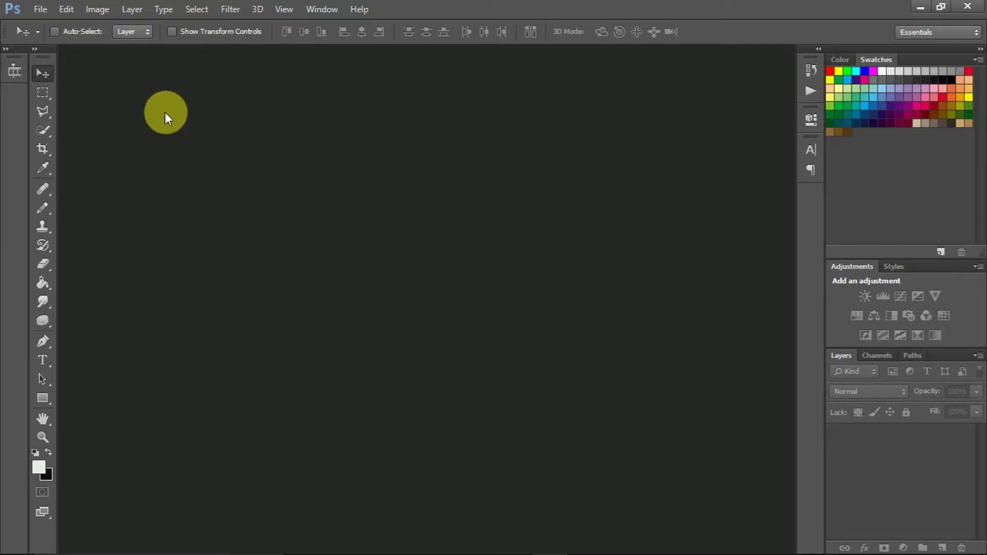
Open the lantern photo 1 (1) from the Photoshop related photos folder and dismiss the pixel aspect ratio notice.
{"action": "left_click", "coordinate": [42, 14]}
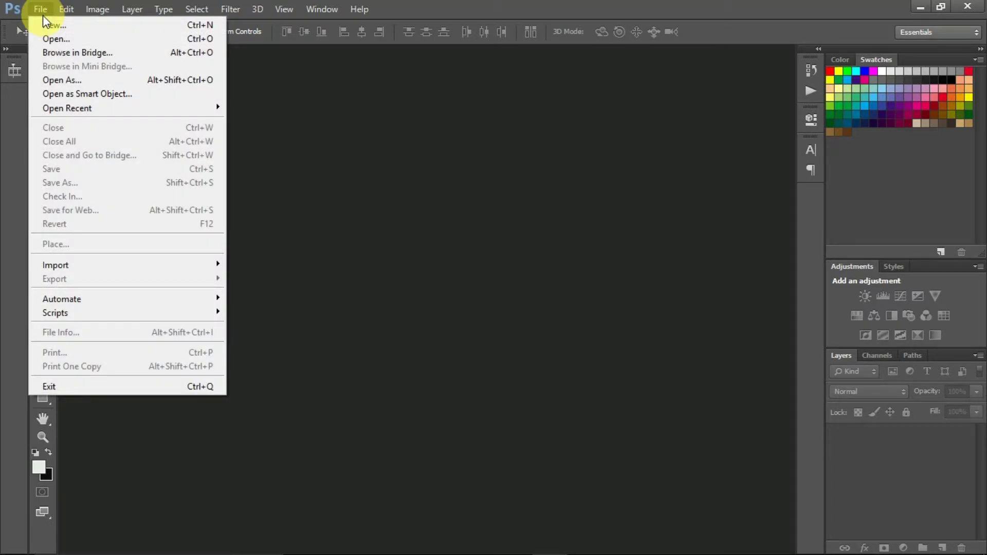
{"action": "left_click", "coordinate": [51, 37]}
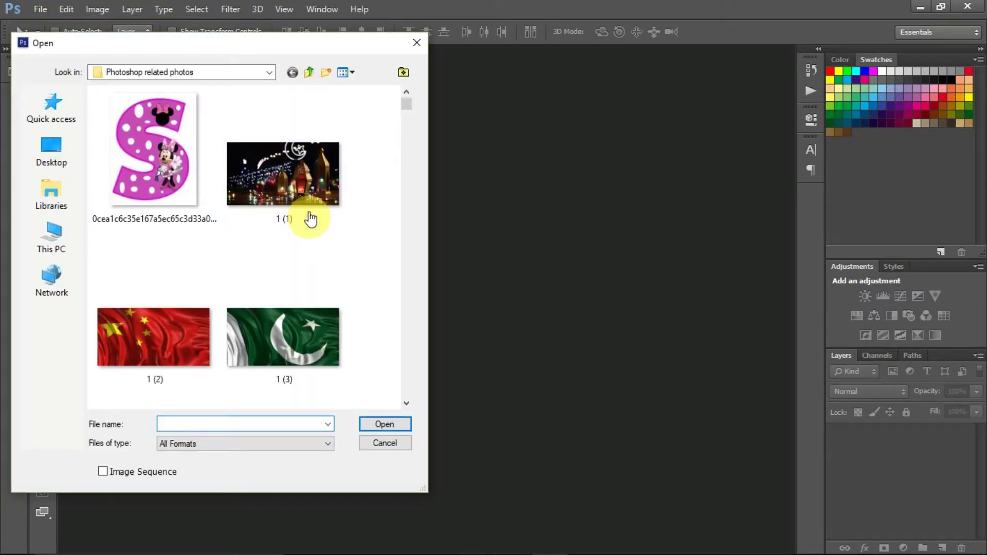
{"action": "double_click", "coordinate": [308, 197]}
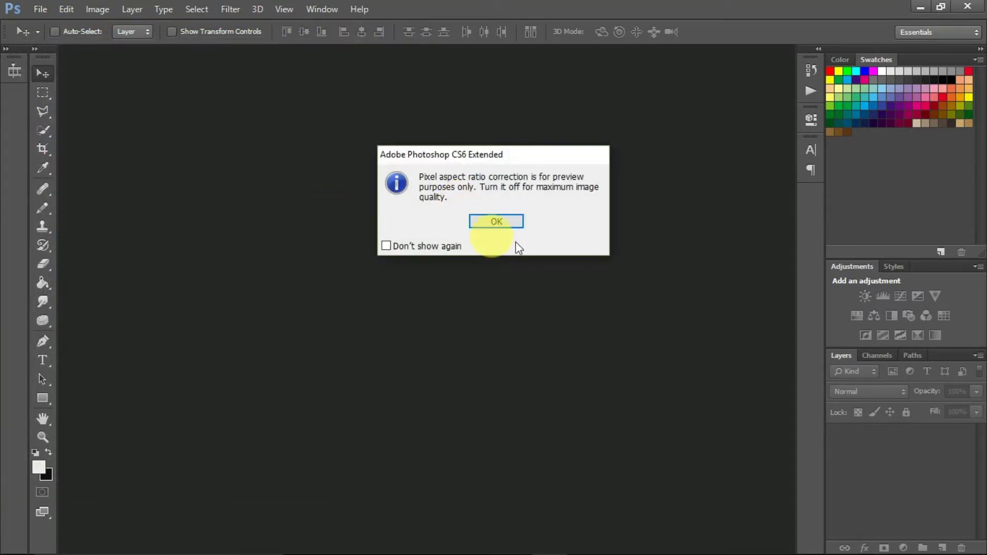
{"action": "left_click", "coordinate": [502, 222]}
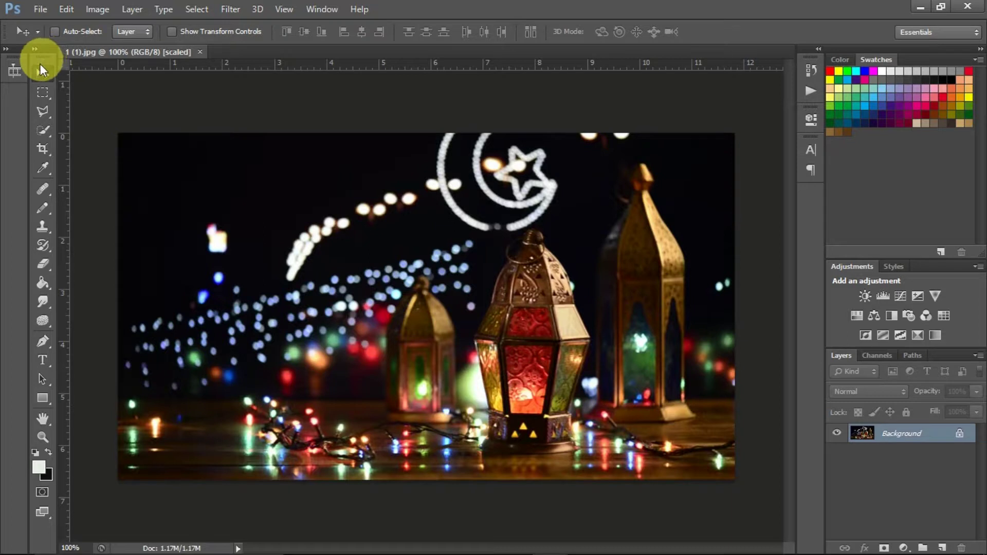
Convert the lantern photo's locked Background into the regular layer Layer 0 and test moving it sideways and back.
{"action": "left_click_drag", "start_coordinate": [241, 288], "coordinate": [281, 222]}
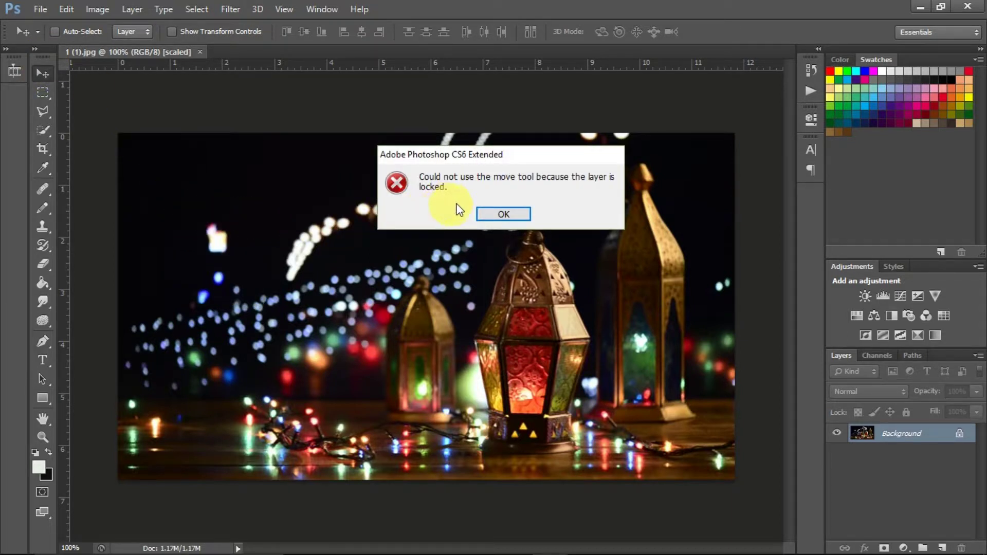
{"action": "left_click", "coordinate": [507, 214]}
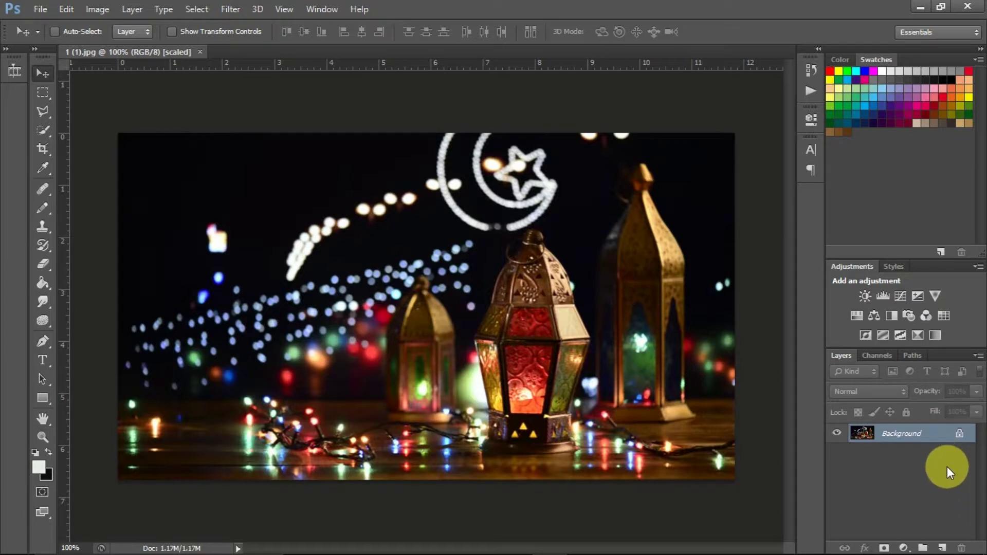
{"action": "double_click", "coordinate": [935, 441]}
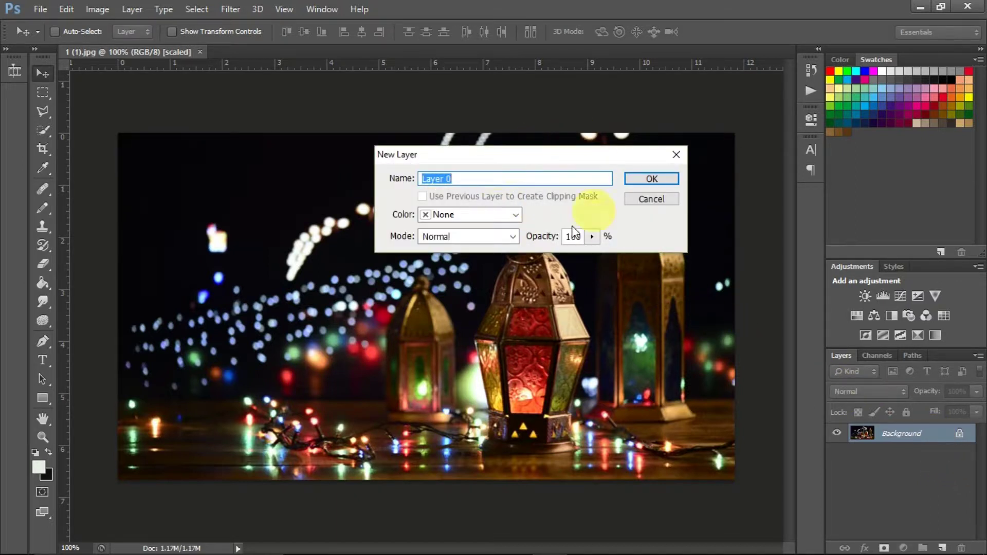
{"action": "left_click", "coordinate": [644, 181]}
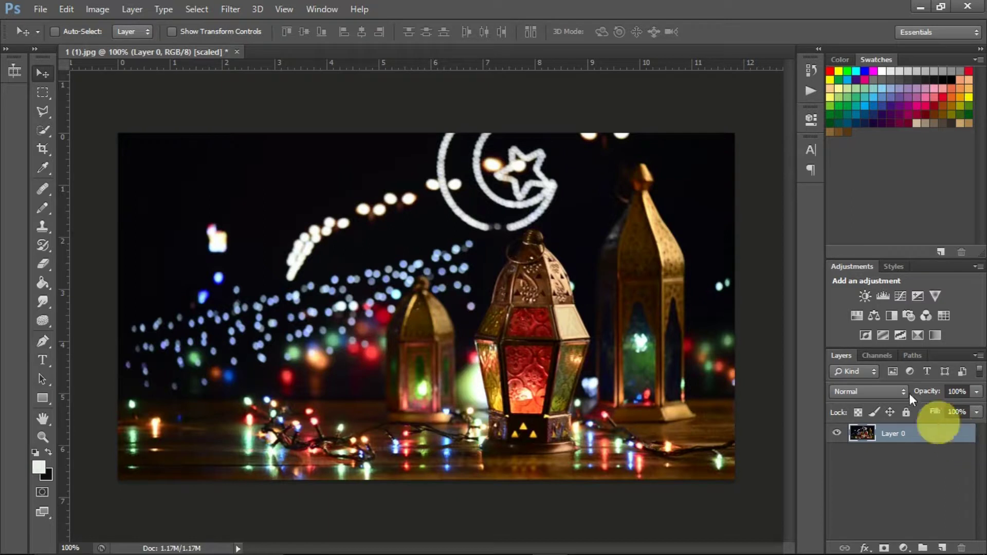
{"action": "mouse_move", "coordinate": [475, 259]}
{"action": "left_mouse_down"}
{"action": "mouse_move", "coordinate": [390, 246]}
{"action": "mouse_move", "coordinate": [529, 245]}
{"action": "mouse_move", "coordinate": [458, 214]}
{"action": "mouse_move", "coordinate": [470, 293]}
{"action": "mouse_move", "coordinate": [468, 263]}
{"action": "left_mouse_up"}
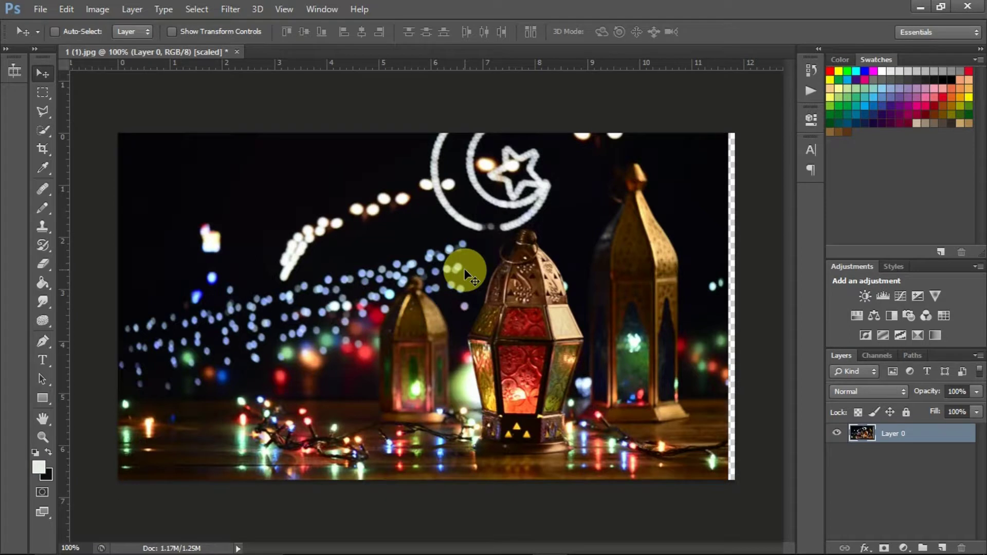
{"action": "left_click_drag", "start_coordinate": [464, 268], "coordinate": [472, 272]}
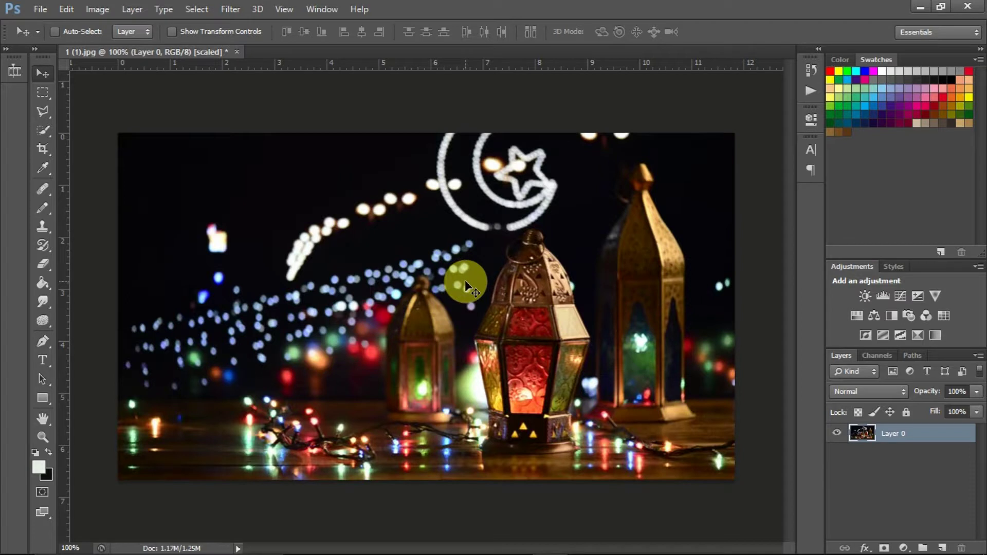
Open the Minnie Mouse letter S image from the Photoshop related photos folder.
{"action": "left_click", "coordinate": [37, 11]}
{"action": "left_click", "coordinate": [56, 39]}
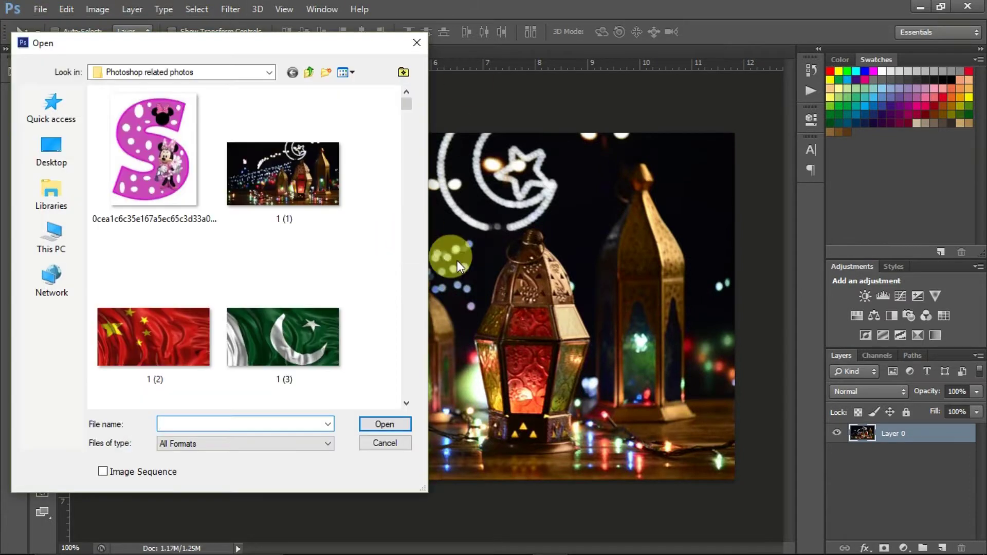
{"action": "double_click", "coordinate": [204, 183]}
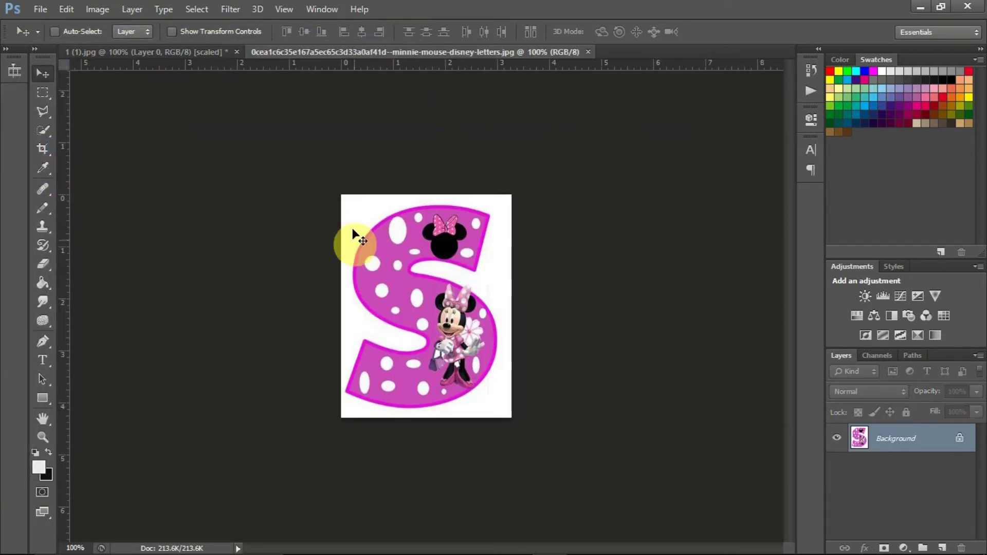
Unlock the letter S image's Background by converting it to a regular layer named Layer 0.
{"action": "left_click_drag", "start_coordinate": [400, 230], "coordinate": [462, 253]}
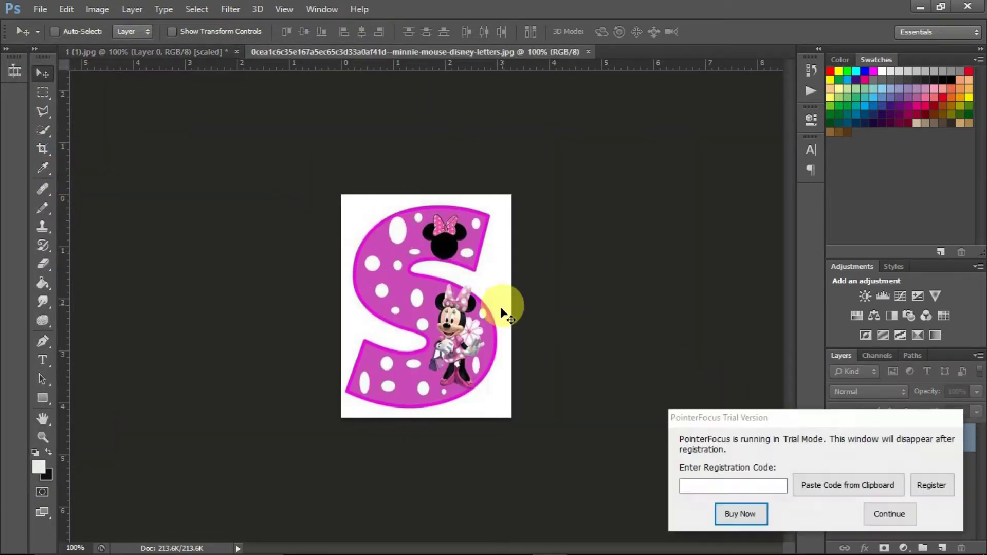
{"action": "left_click_drag", "start_coordinate": [864, 419], "coordinate": [877, 553]}
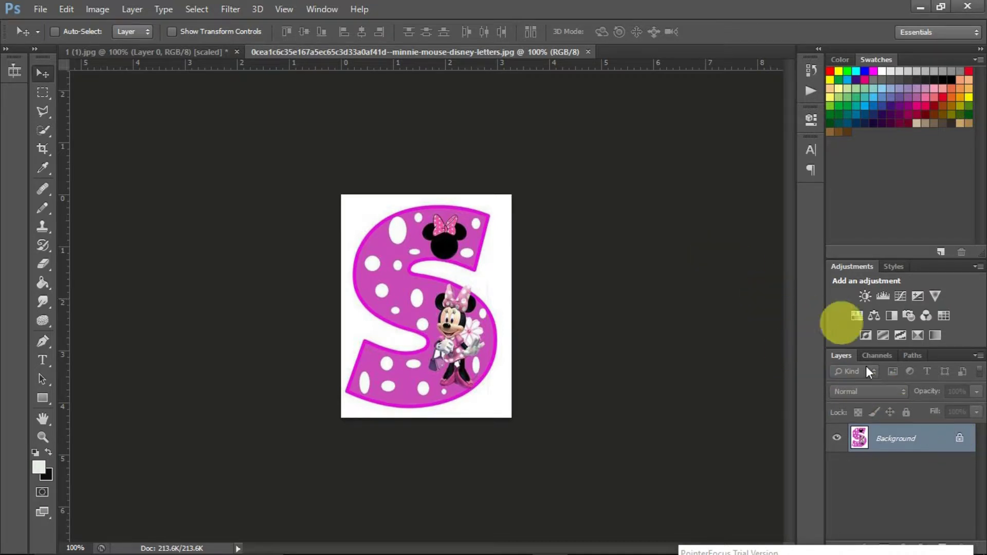
{"action": "double_click", "coordinate": [922, 445]}
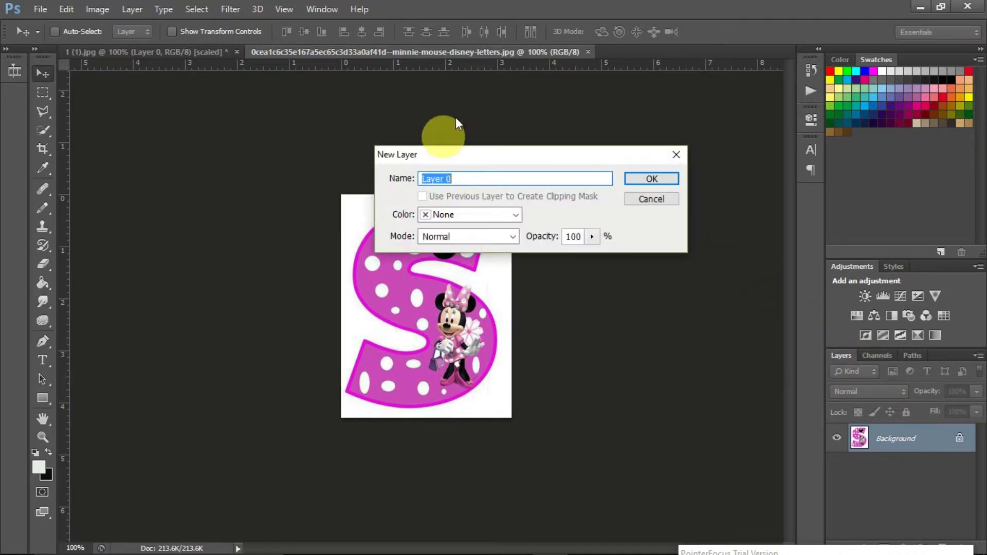
{"action": "left_click", "coordinate": [647, 178]}
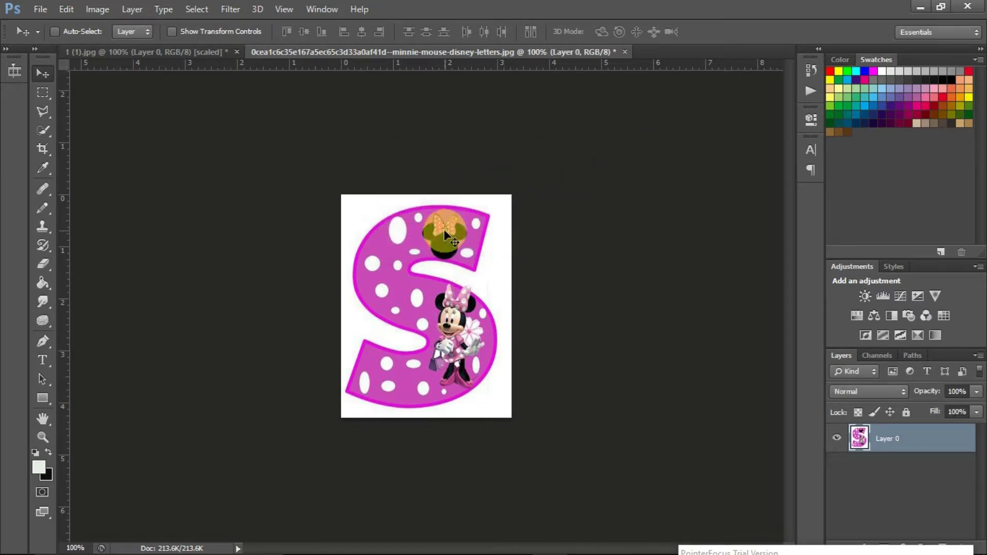
Move the letter S image into the 1 (1).jpg document and position it over the dark area left of the lanterns.
{"action": "left_click_drag", "start_coordinate": [417, 245], "coordinate": [312, 249]}
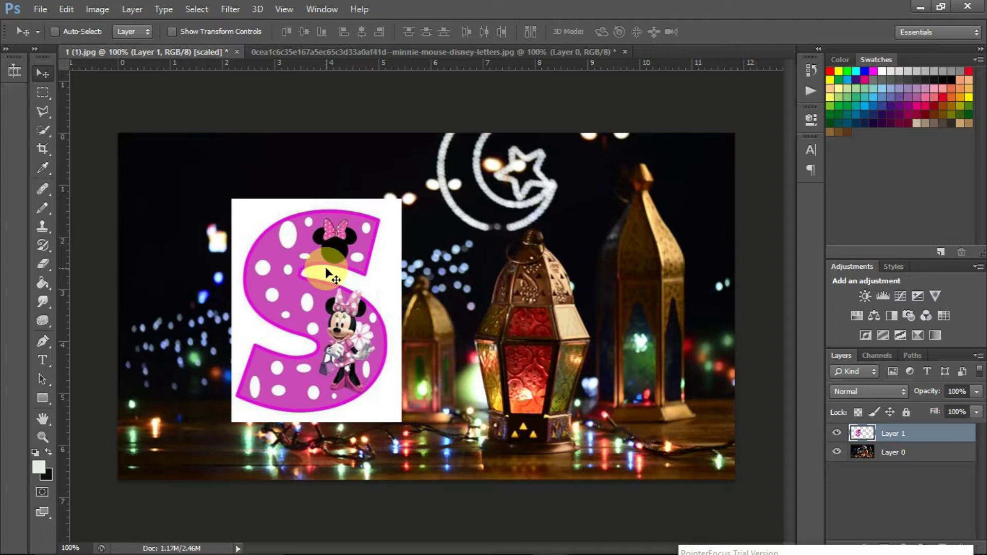
{"action": "left_click_drag", "start_coordinate": [330, 267], "coordinate": [397, 243]}
{"action": "left_click_drag", "start_coordinate": [392, 282], "coordinate": [277, 279]}
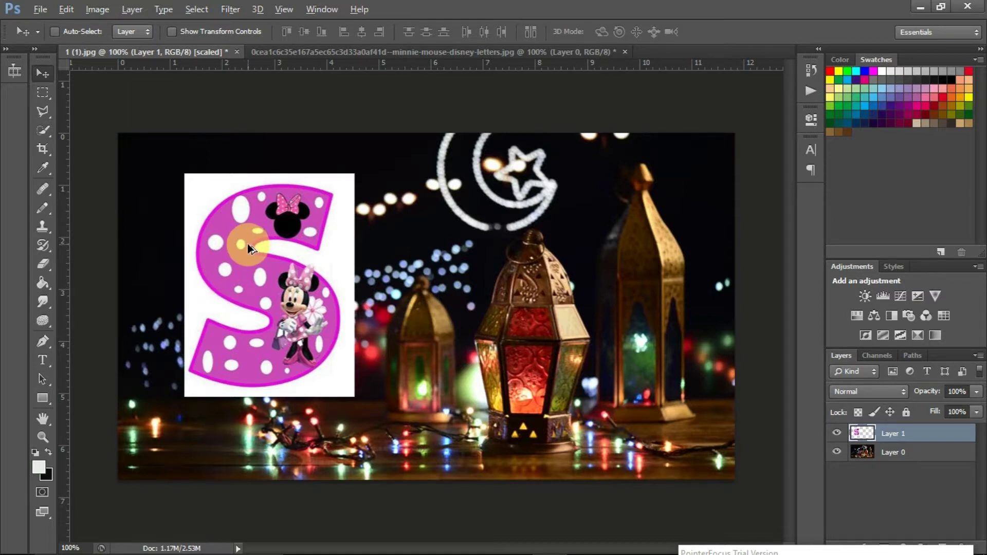
Duplicate the letter S layer twice to the right of the original and delete both copies.
{"action": "left_click_drag", "start_coordinate": [248, 244], "coordinate": [477, 244]}
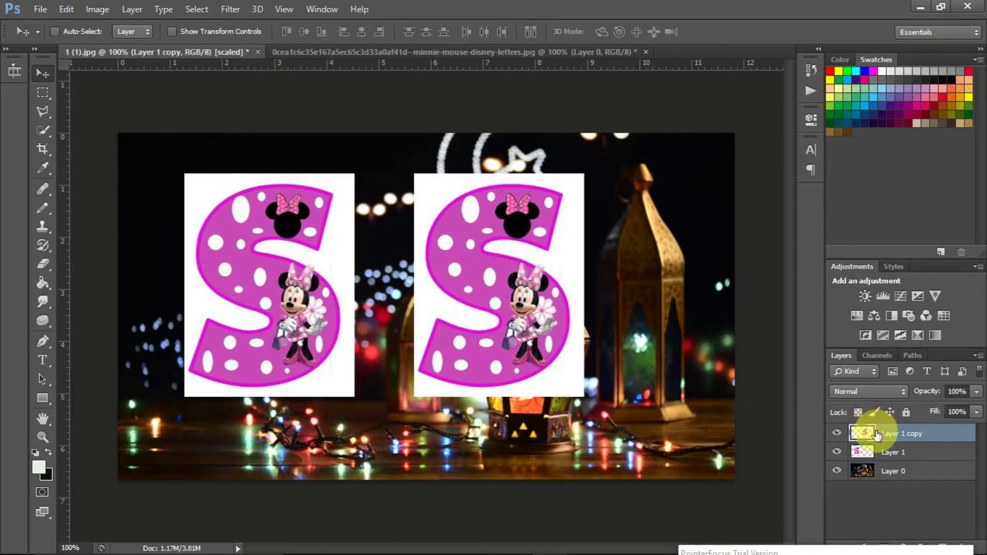
{"action": "left_click_drag", "start_coordinate": [542, 282], "coordinate": [687, 298]}
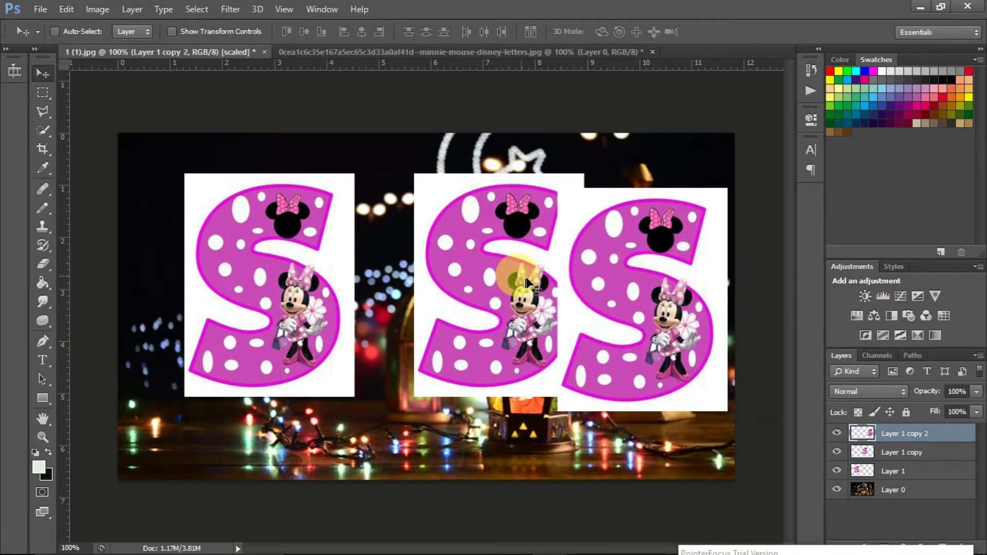
{"action": "left_click_drag", "start_coordinate": [604, 284], "coordinate": [587, 260]}
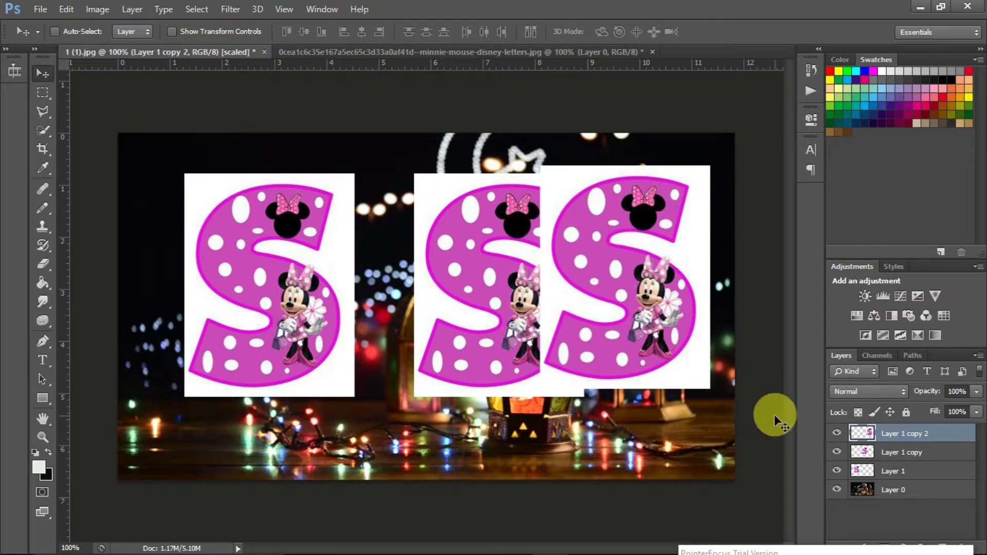
{"action": "key", "text": "Delete"}
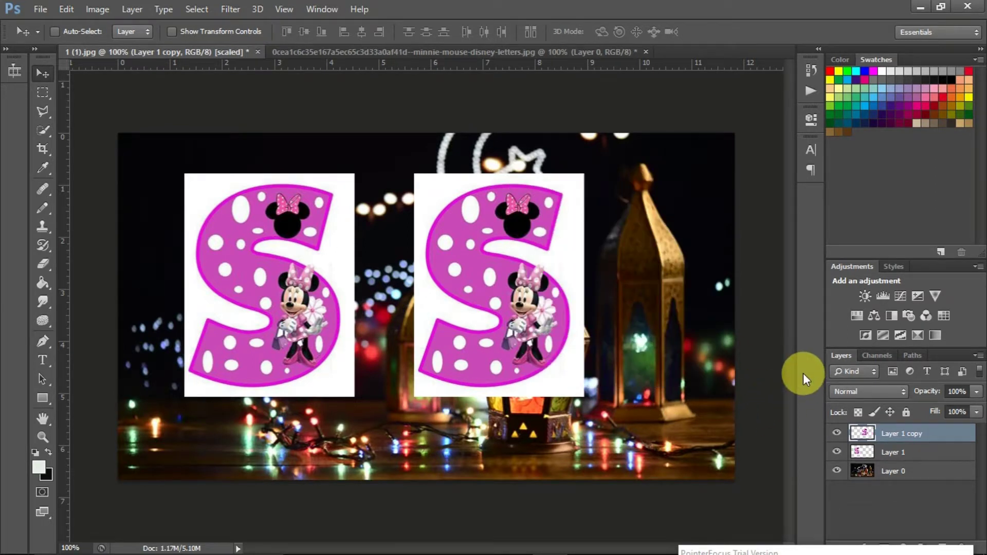
{"action": "key", "text": "Delete"}
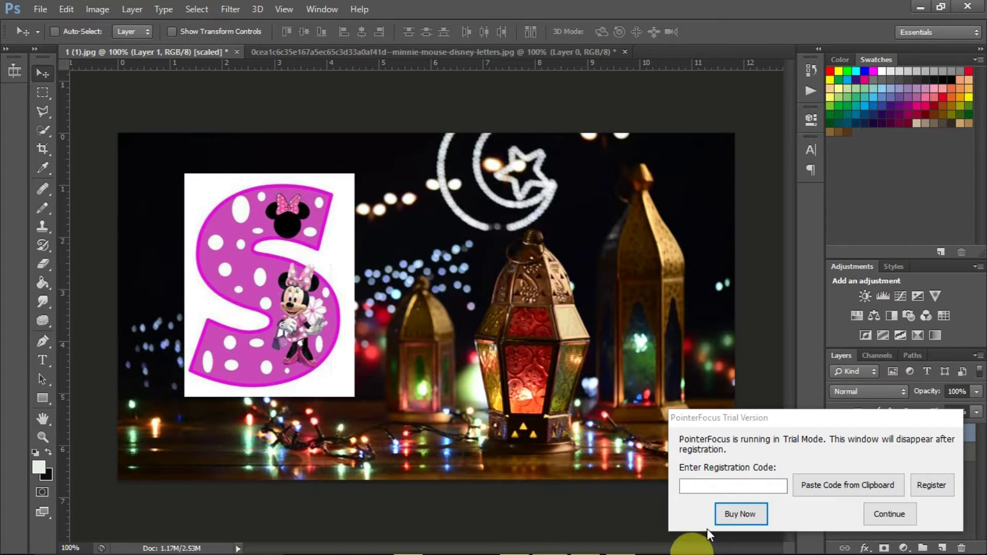
{"action": "left_click_drag", "start_coordinate": [781, 416], "coordinate": [605, 551]}
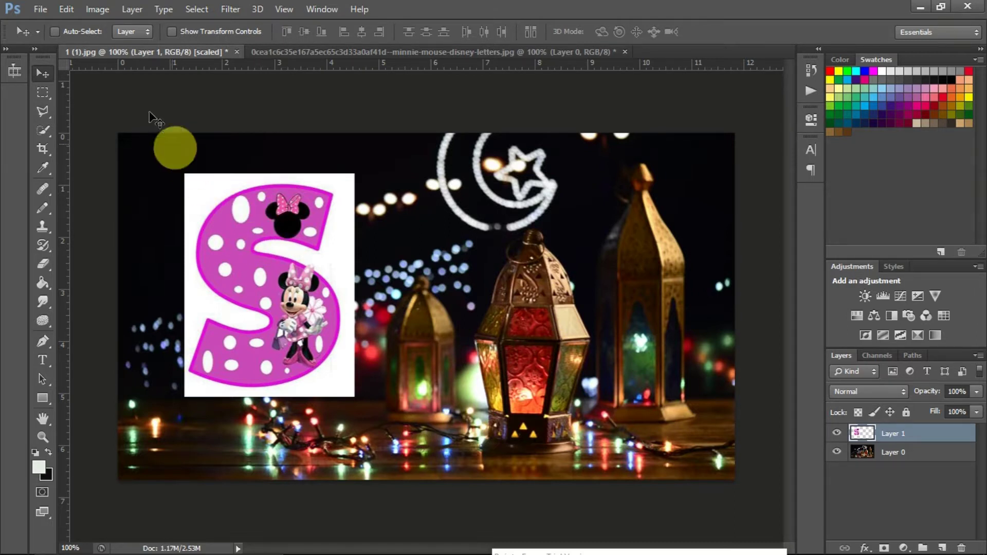
Free-transform the letter S layer, shifting it slightly up and right and rotating it about 27° clockwise.
{"action": "left_click", "coordinate": [63, 11]}
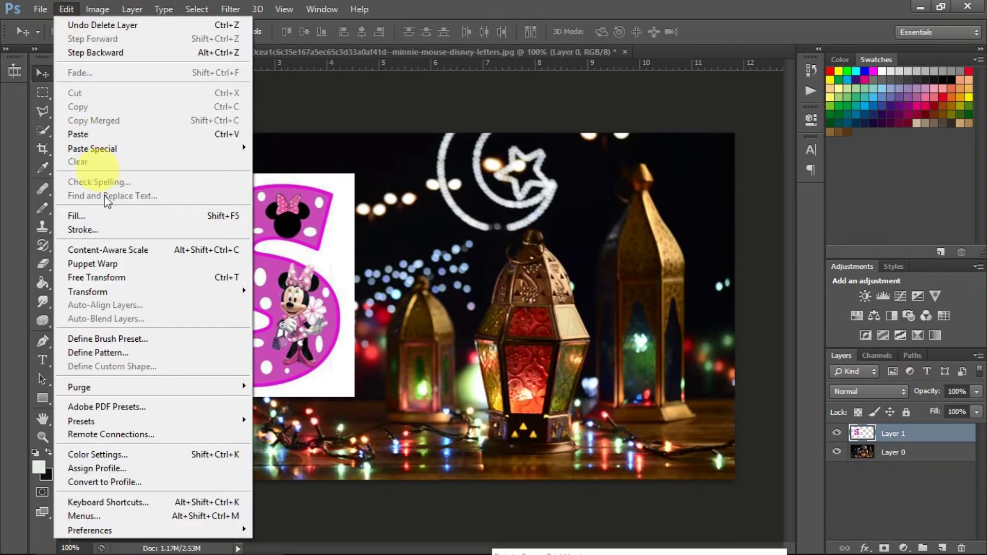
{"action": "left_click", "coordinate": [132, 277]}
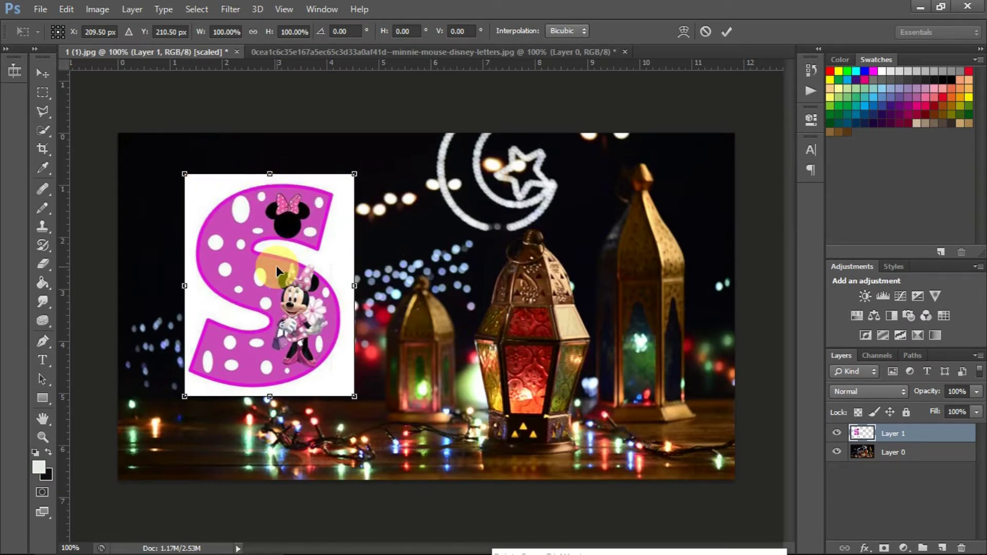
{"action": "mouse_move", "coordinate": [271, 265]}
{"action": "left_mouse_down"}
{"action": "mouse_move", "coordinate": [463, 254]}
{"action": "mouse_move", "coordinate": [276, 250]}
{"action": "left_mouse_up"}
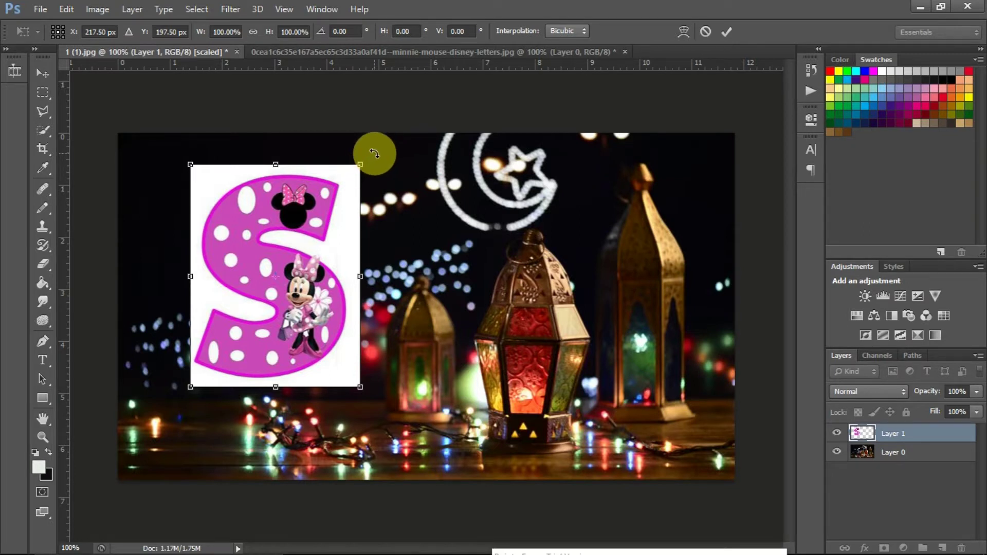
{"action": "left_click_drag", "start_coordinate": [374, 154], "coordinate": [361, 232]}
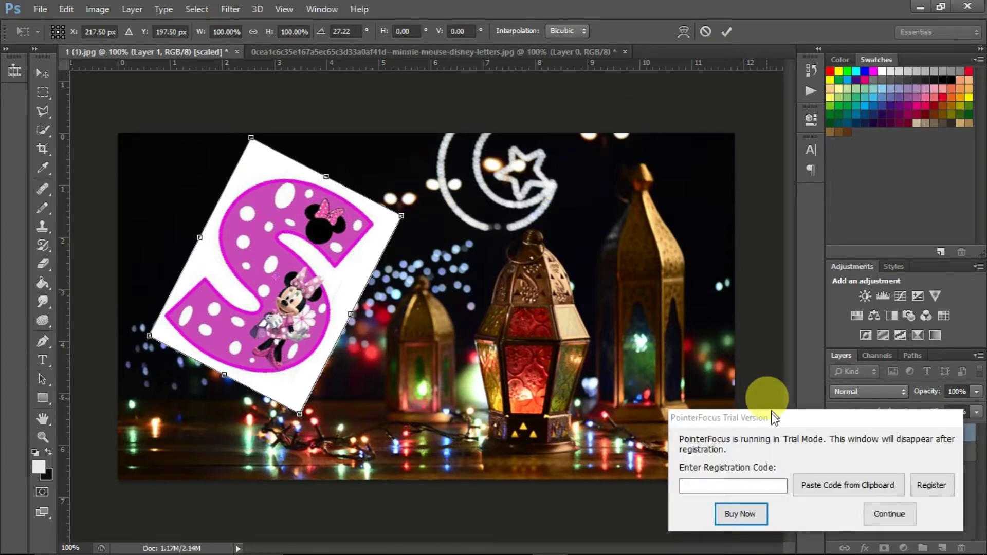
{"action": "left_click_drag", "start_coordinate": [774, 419], "coordinate": [759, 554]}
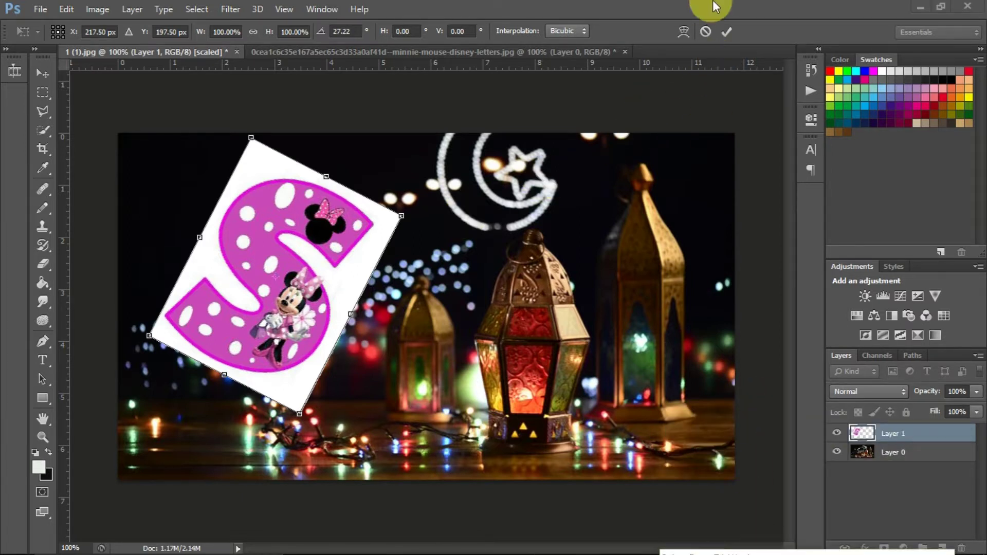
{"action": "left_click", "coordinate": [725, 31]}
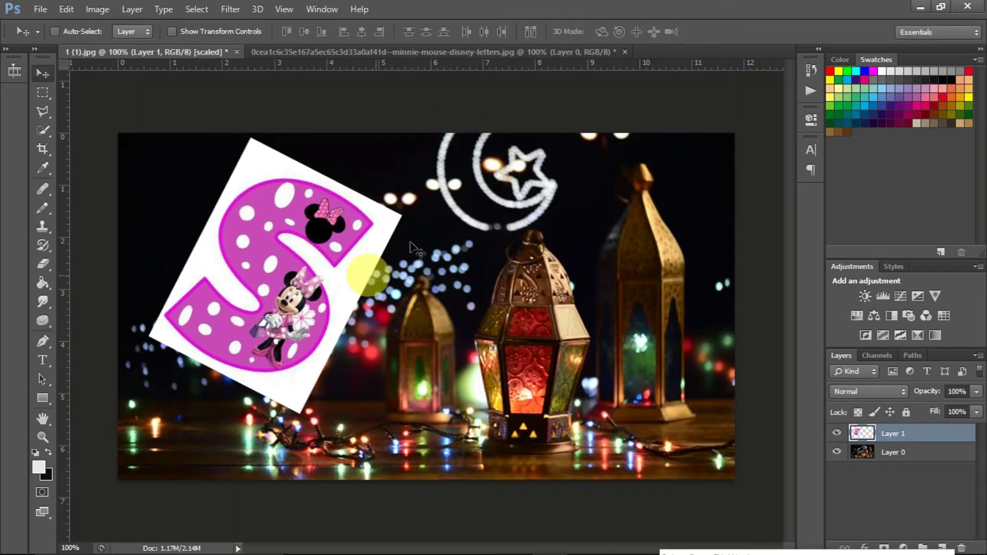
Move the rotated letter S layer to the middle of the photo, partly covering the central lantern.
{"action": "left_click_drag", "start_coordinate": [273, 247], "coordinate": [476, 271]}
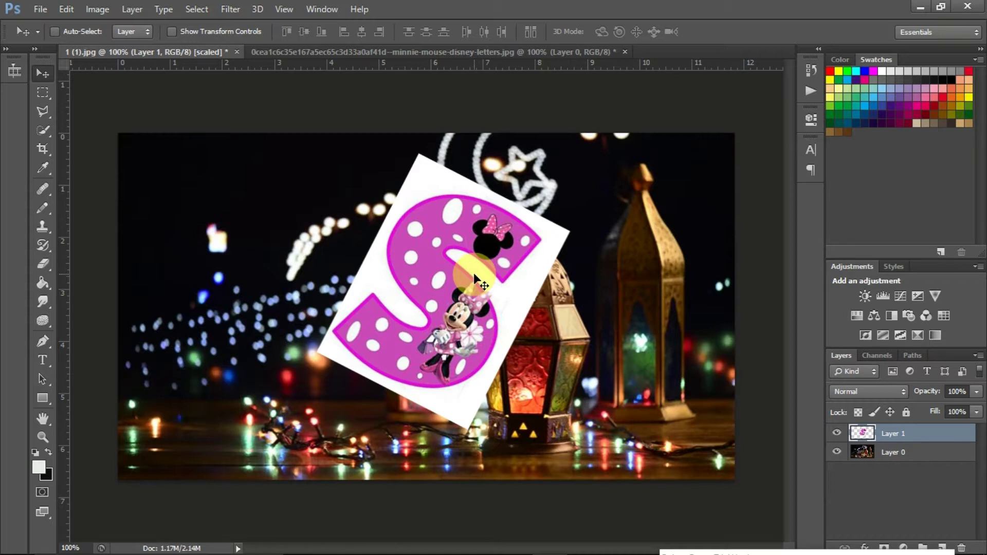
Make a nearly square rectangular marquee selection on Layer 0 in the dark area left of the letter S.
{"action": "left_click", "coordinate": [894, 453]}
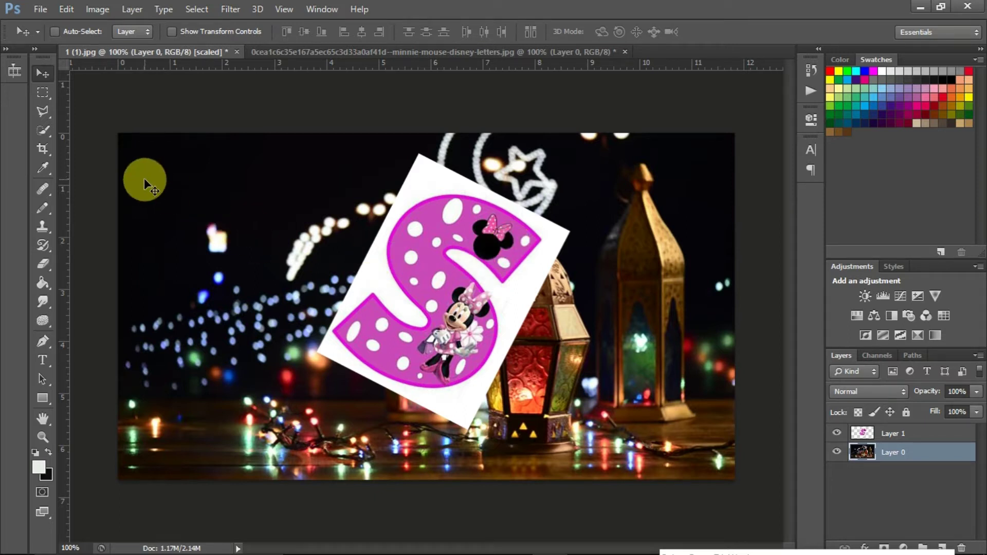
{"action": "right_click", "coordinate": [46, 95]}
{"action": "left_click", "coordinate": [87, 96]}
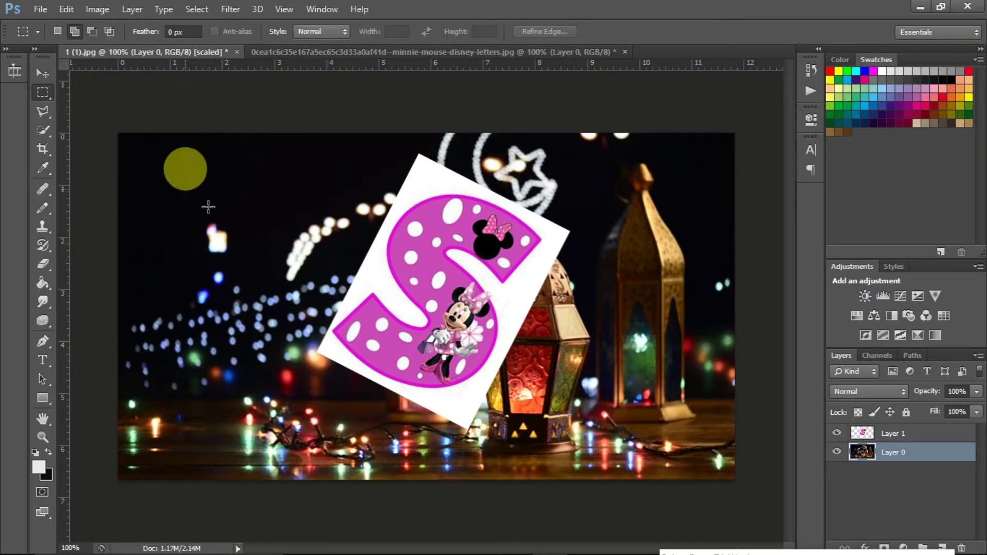
{"action": "left_click_drag", "start_coordinate": [170, 168], "coordinate": [305, 298]}
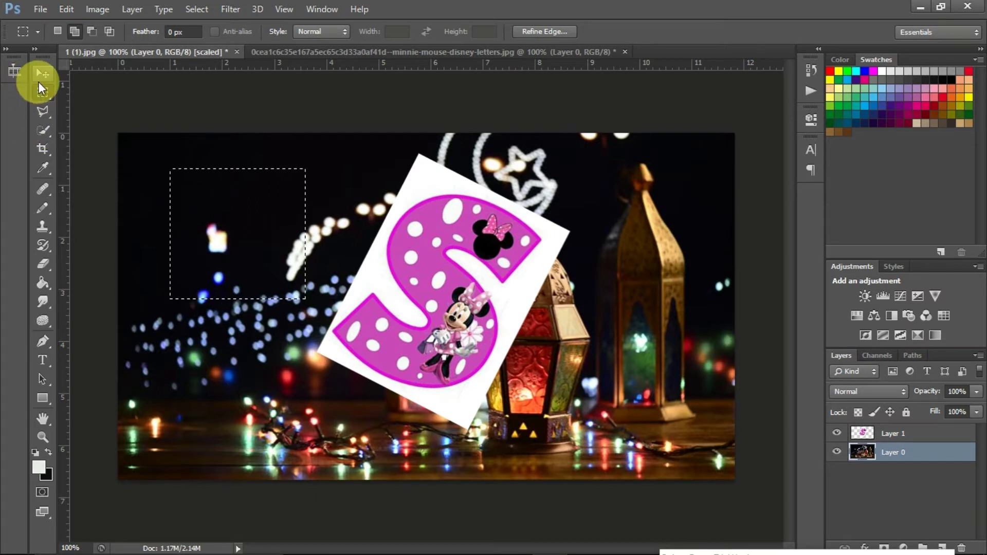
Try moving the selected square of Layer 0 onto the lower part of the right lantern, and undo the move.
{"action": "left_click", "coordinate": [43, 80]}
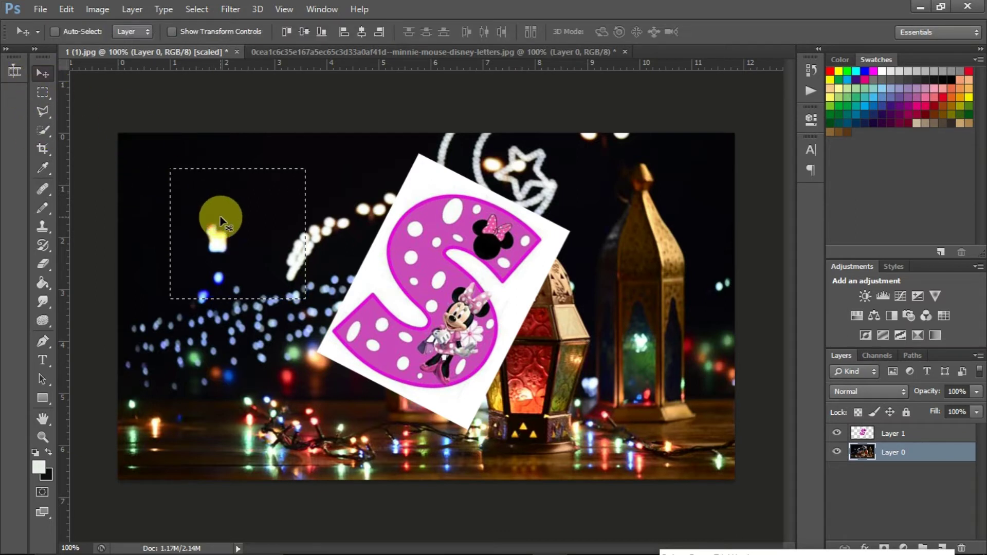
{"action": "left_click_drag", "start_coordinate": [220, 222], "coordinate": [661, 391]}
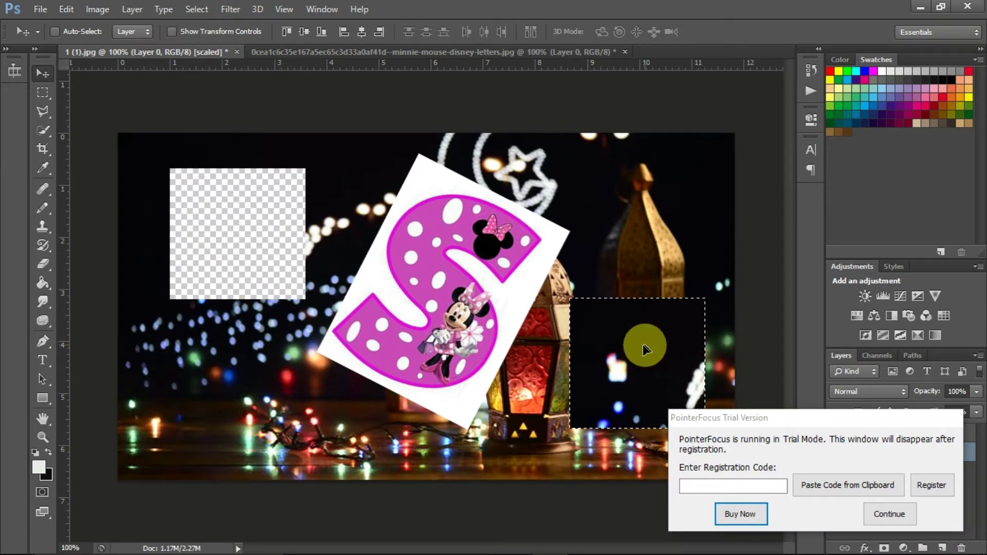
{"action": "left_click_drag", "start_coordinate": [822, 418], "coordinate": [822, 544]}
{"action": "left_click", "coordinate": [460, 253]}
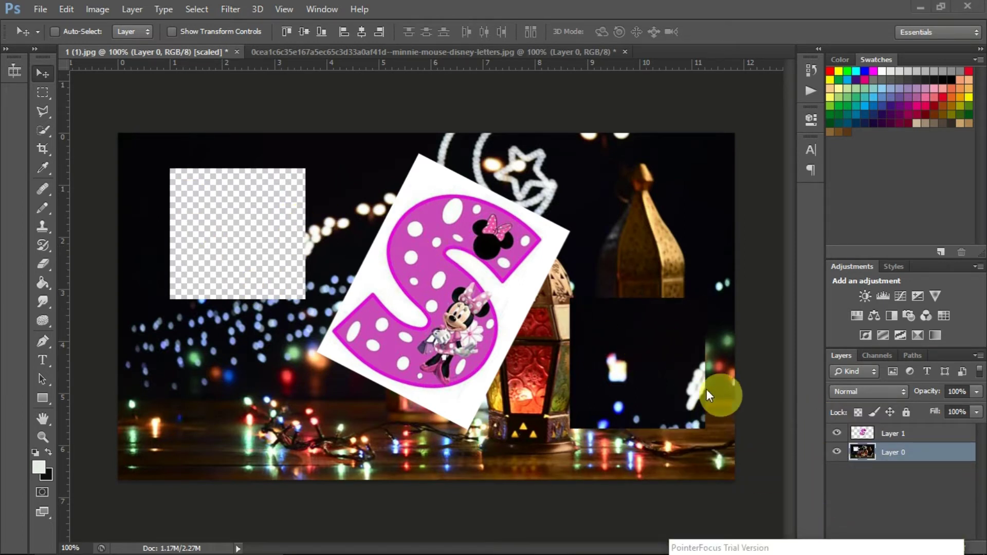
{"action": "key", "text": "ctrl+shift+d"}
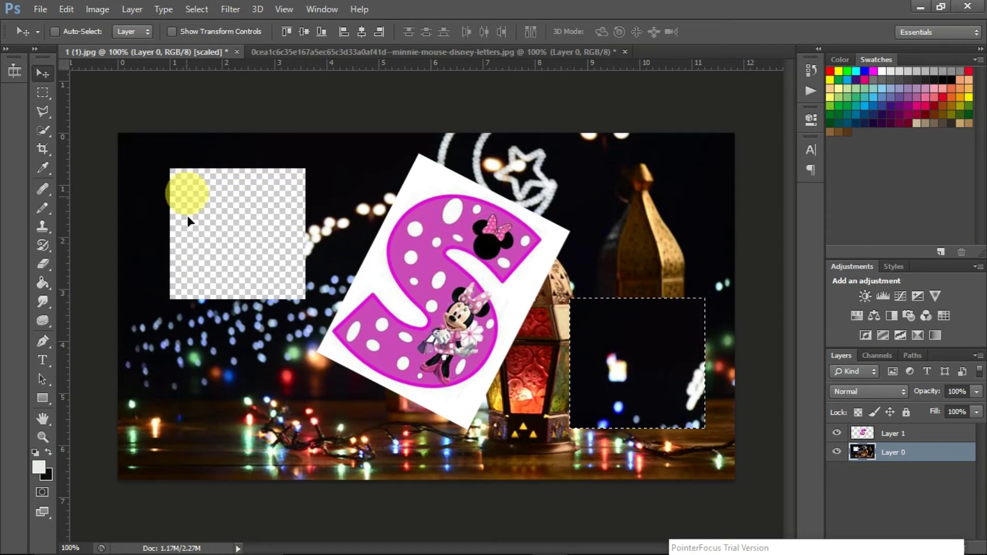
{"action": "key", "text": "ctrl+z"}
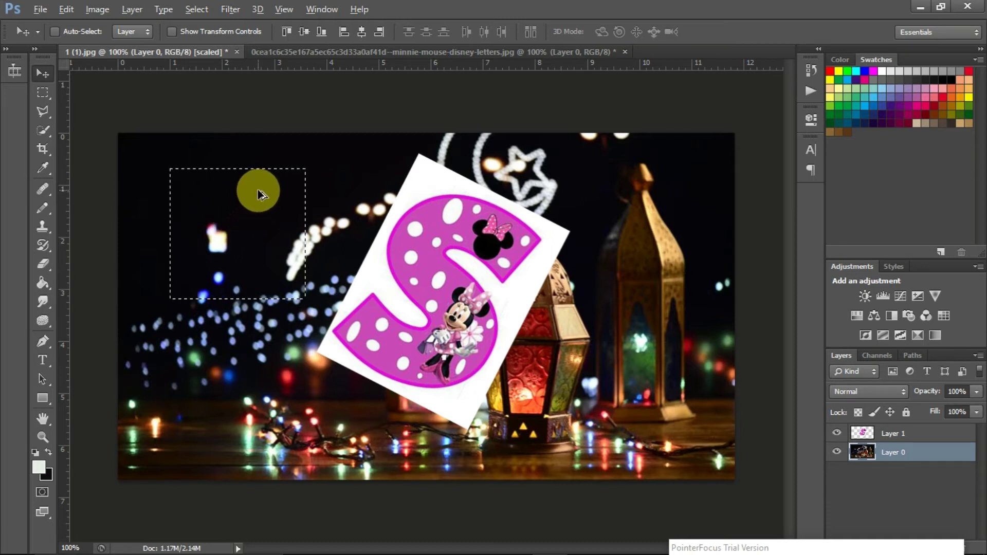
Duplicate the selected square of Layer 0 and place the copy over the body of the right lantern.
{"action": "left_click_drag", "start_coordinate": [237, 216], "coordinate": [254, 288]}
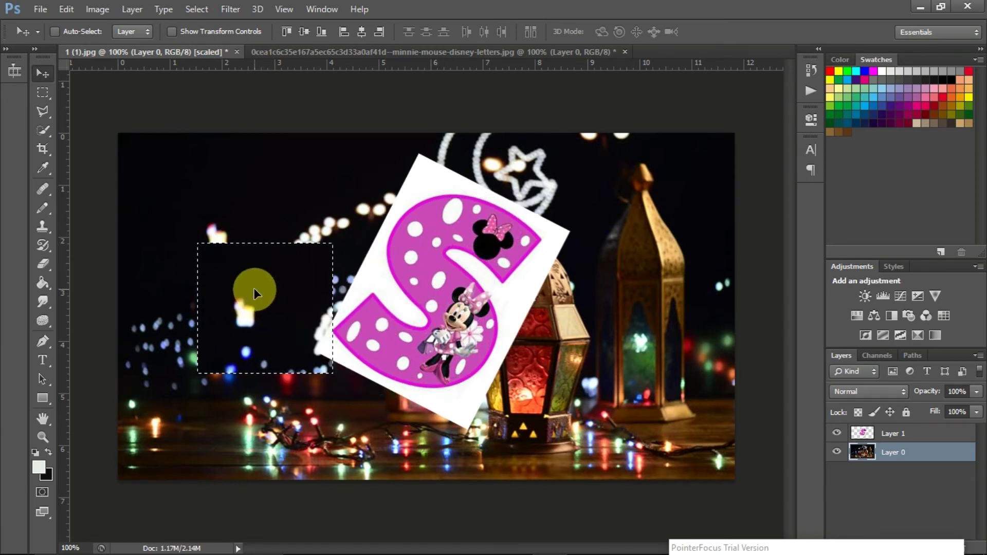
{"action": "left_click_drag", "start_coordinate": [257, 288], "coordinate": [644, 278]}
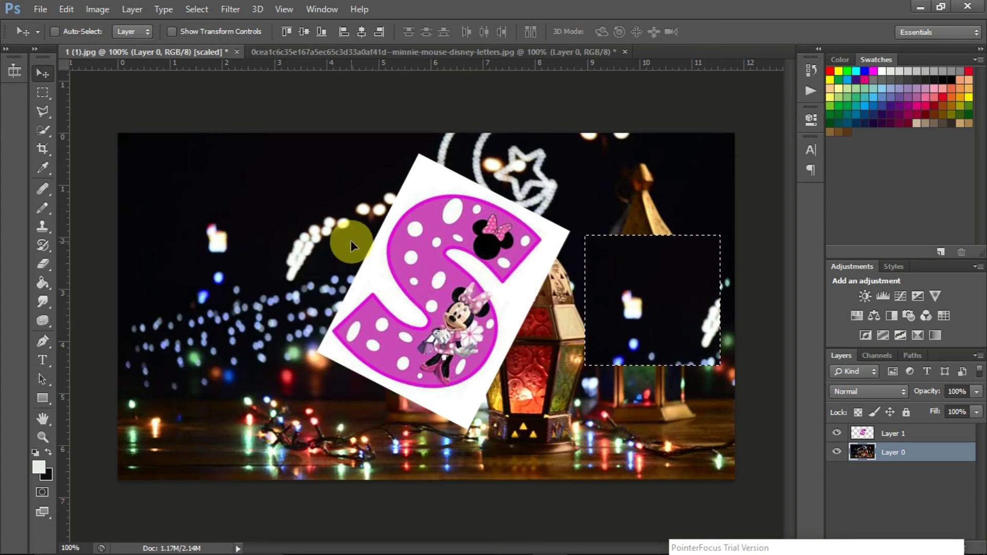
With a tall rectangle over the photo's left-hand lights added to the selection, copy the selected pixels slightly upward and deselect.
{"action": "left_click", "coordinate": [43, 93]}
{"action": "left_click_drag", "start_coordinate": [161, 224], "coordinate": [329, 453]}
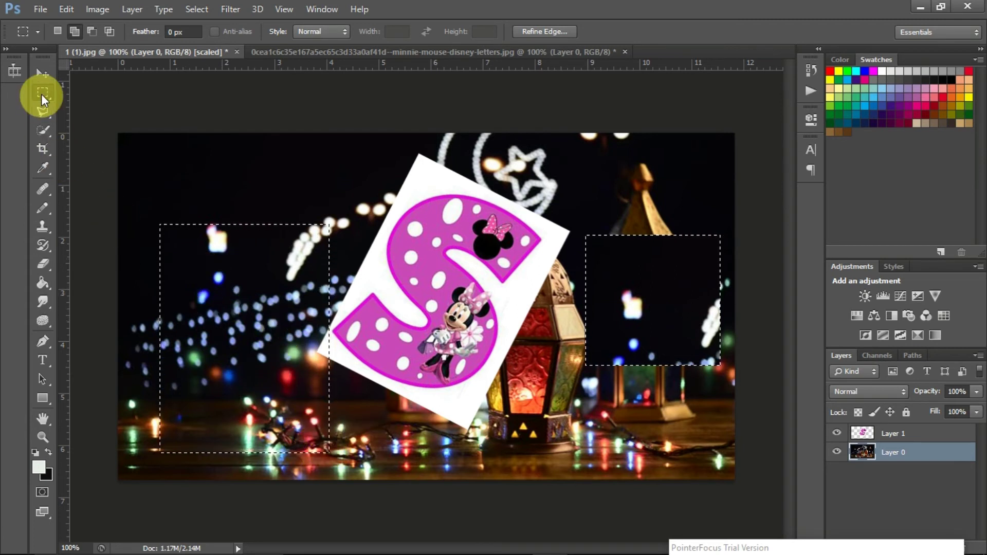
{"action": "left_click", "coordinate": [42, 73]}
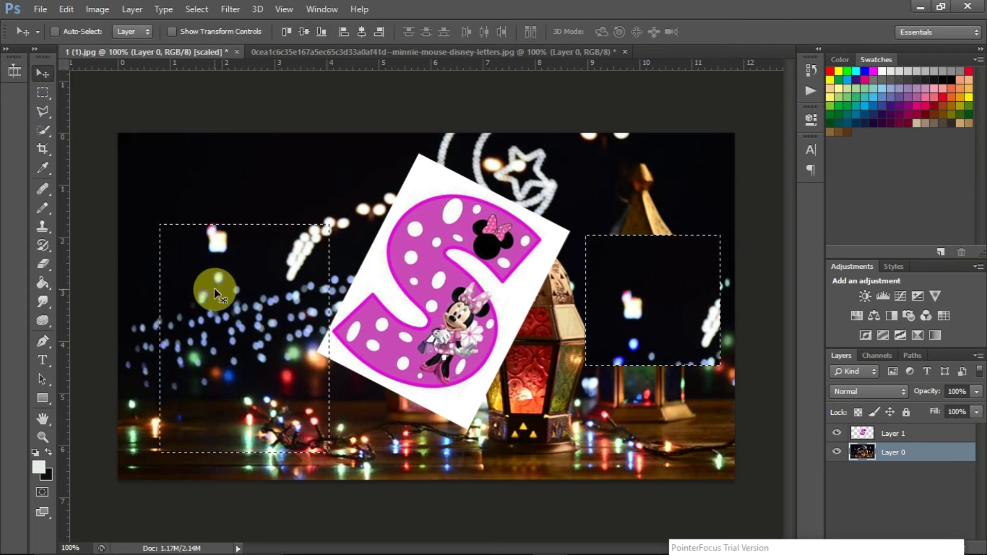
{"action": "mouse_move", "coordinate": [215, 293]}
{"action": "left_mouse_down"}
{"action": "mouse_move", "coordinate": [249, 267]}
{"action": "mouse_move", "coordinate": [344, 243]}
{"action": "mouse_move", "coordinate": [199, 262]}
{"action": "mouse_move", "coordinate": [209, 290]}
{"action": "mouse_move", "coordinate": [215, 277]}
{"action": "left_mouse_up"}
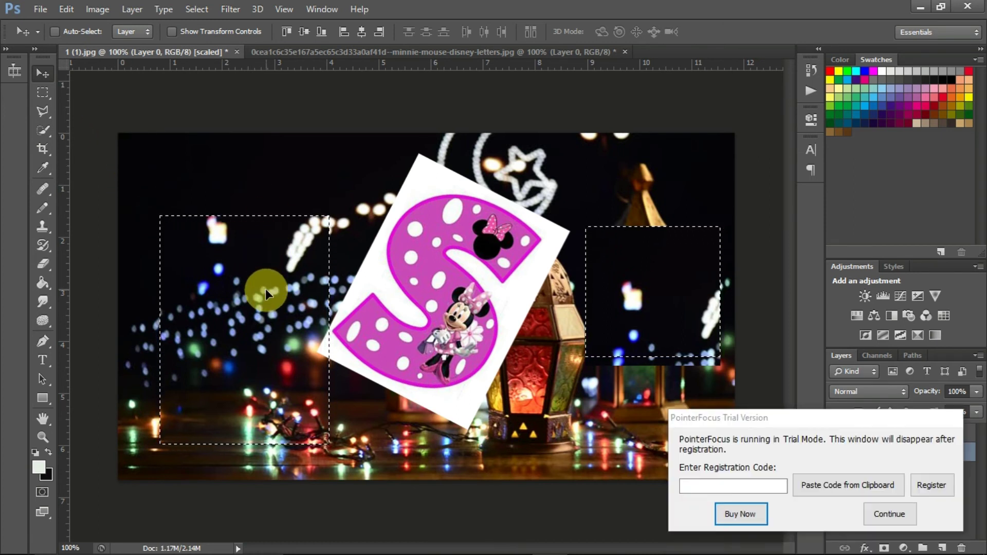
{"action": "key", "text": "ctrl+d"}
{"action": "left_click_drag", "start_coordinate": [749, 419], "coordinate": [705, 549]}
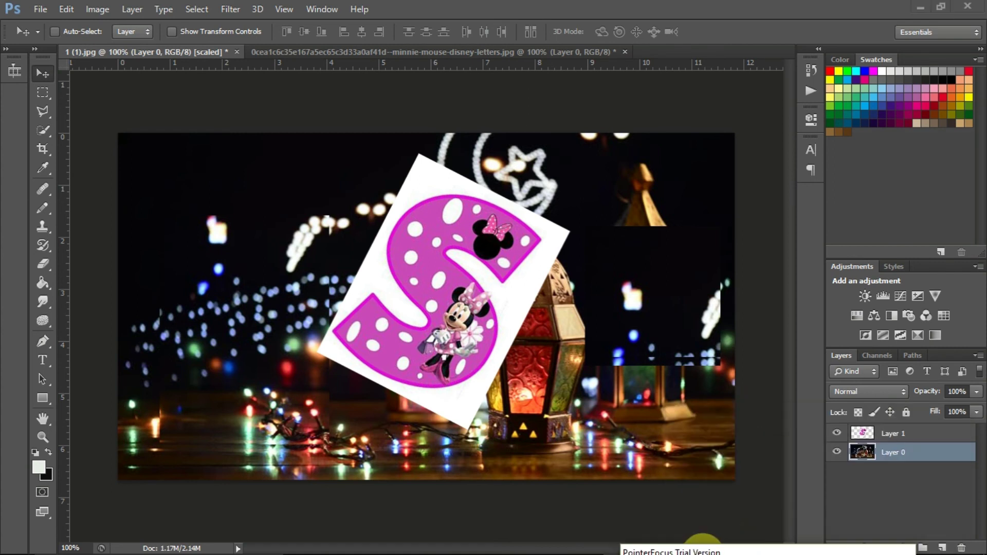